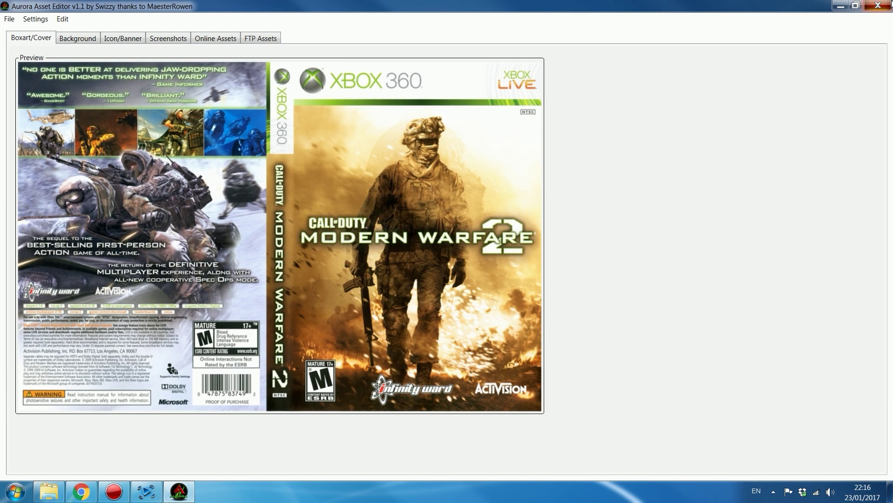
# Close the asset editor that is previewing the Modern Warfare 2 cover
pyautogui.click(878, 5)
# Run the editor from the Asset Editor 1.1 folder and maximise its window
pyautogui.doubleClick(462, 77)
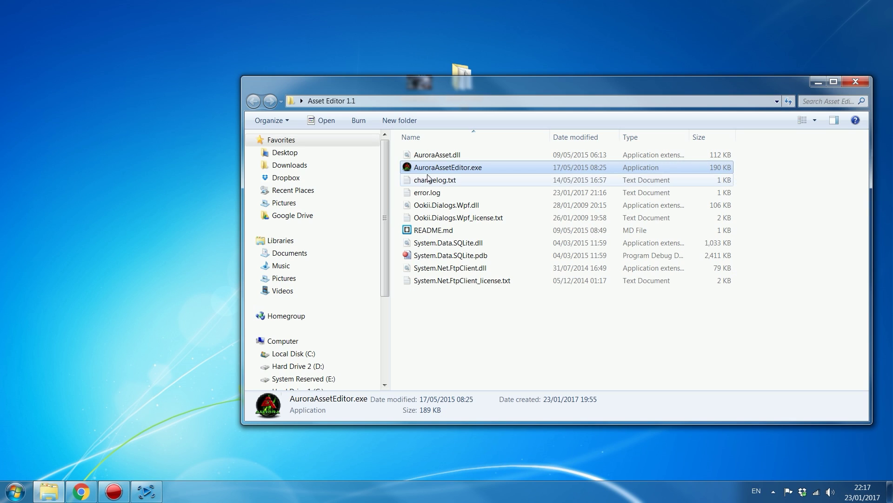
pyautogui.click(818, 82)
pyautogui.click(294, 21)
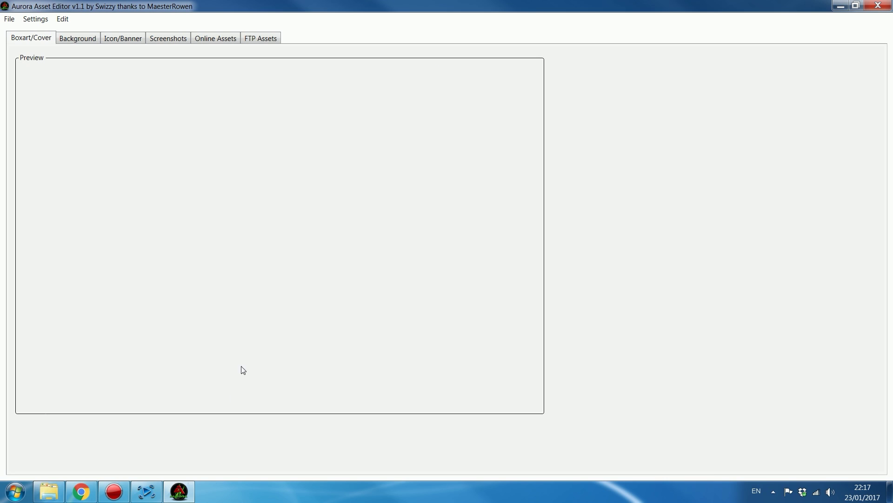
pyautogui.click(15, 491)
pyautogui.click(200, 261)
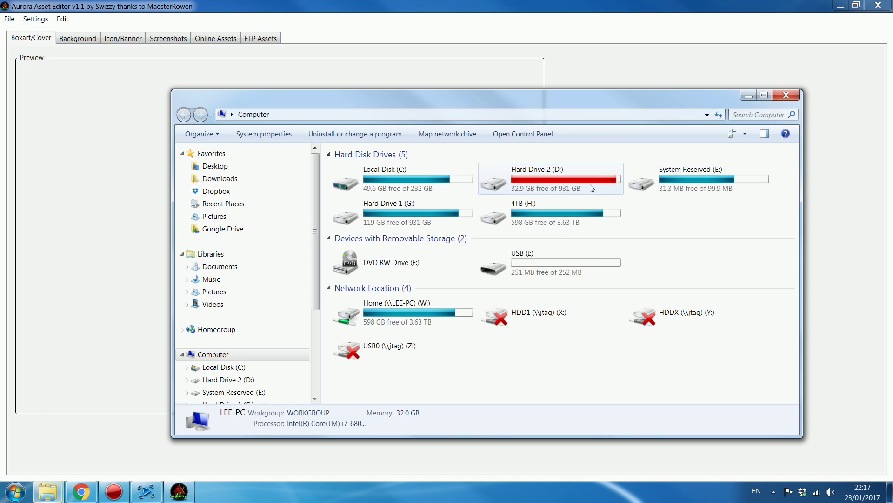
pyautogui.click(535, 271)
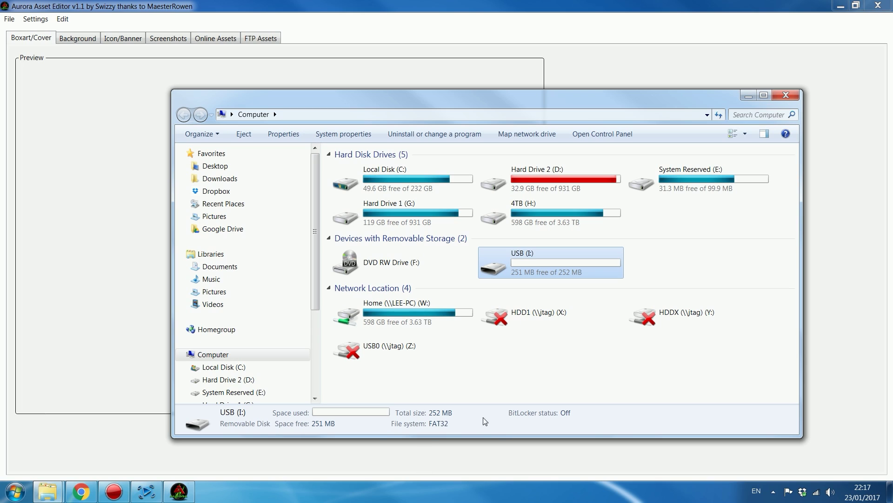
pyautogui.rightClick(528, 272)
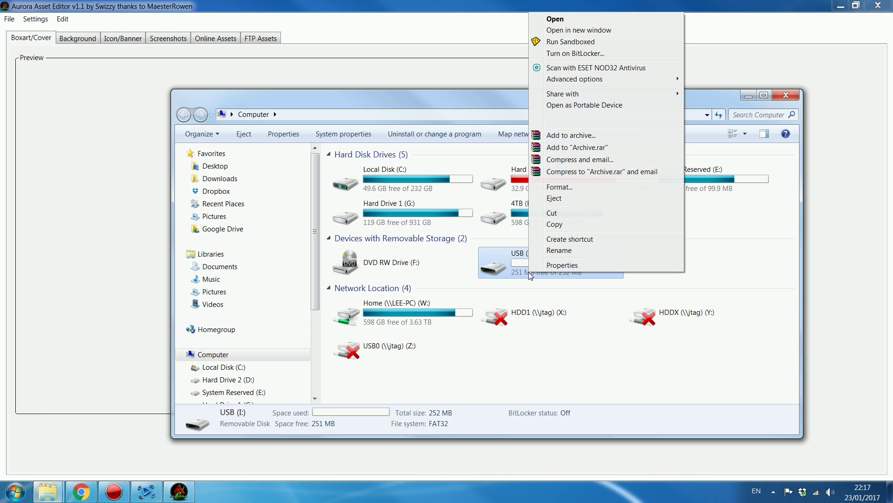
pyautogui.click(560, 187)
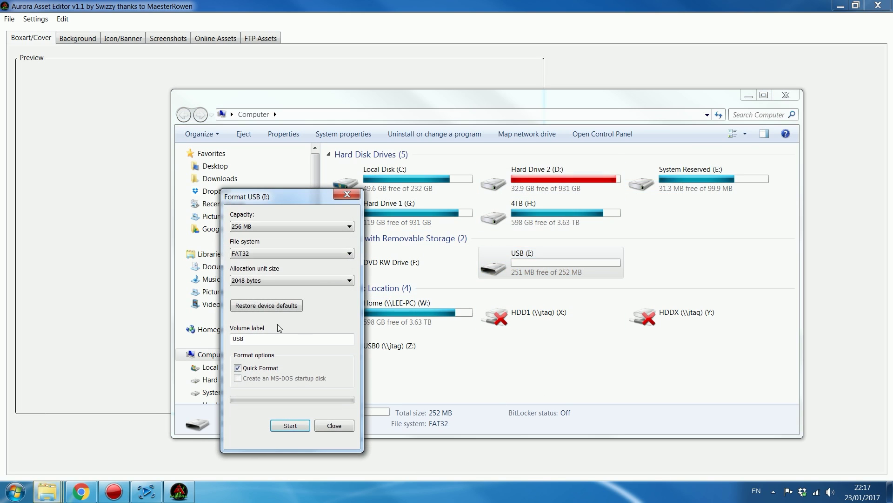
pyautogui.click(253, 254)
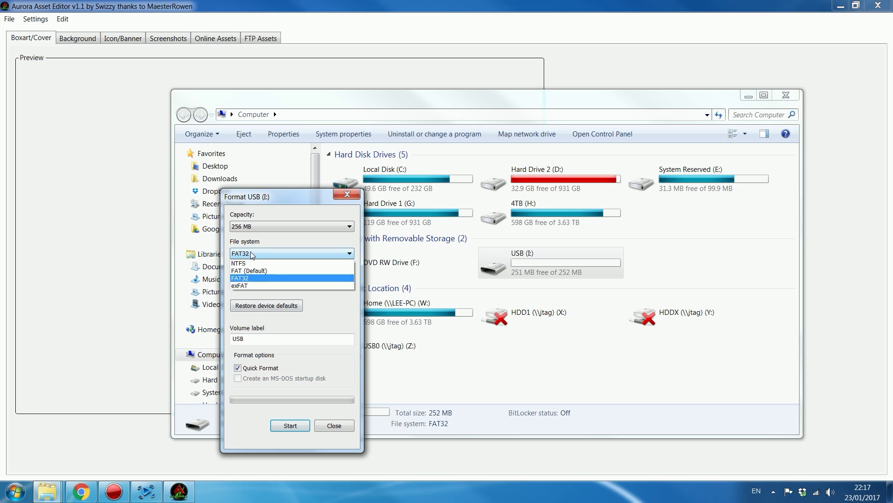
pyautogui.click(251, 279)
pyautogui.click(351, 199)
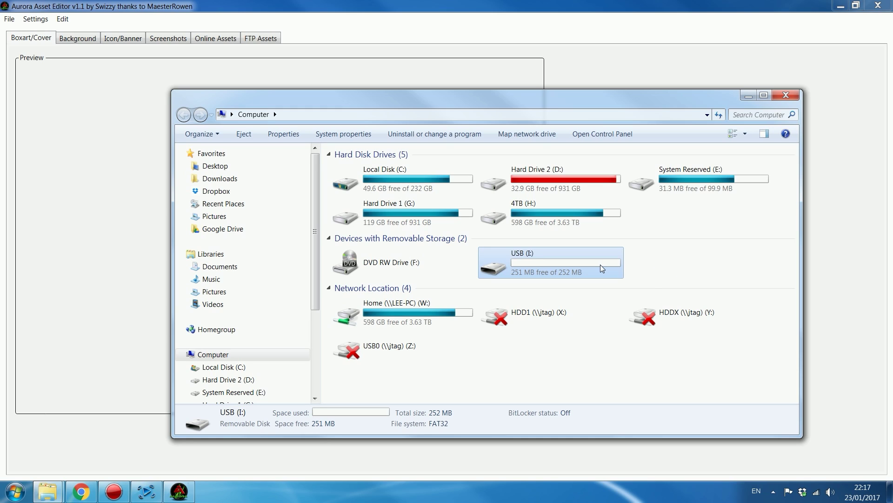
pyautogui.click(790, 95)
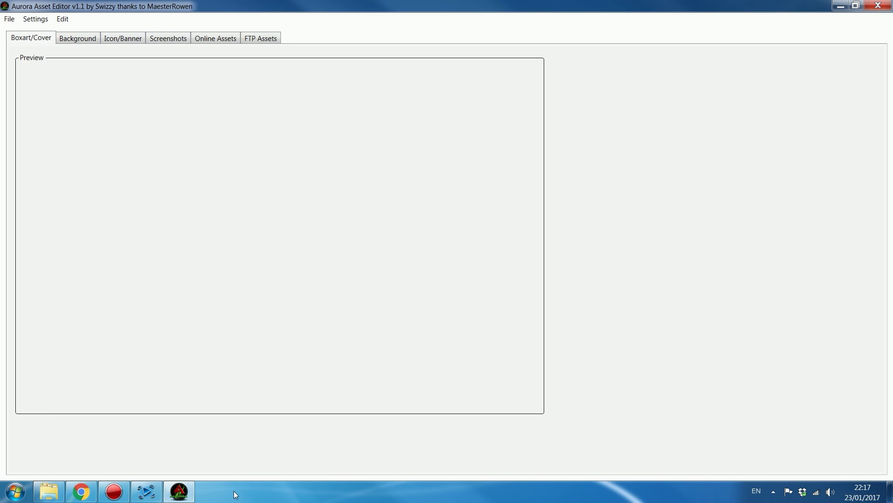
pyautogui.click(146, 491)
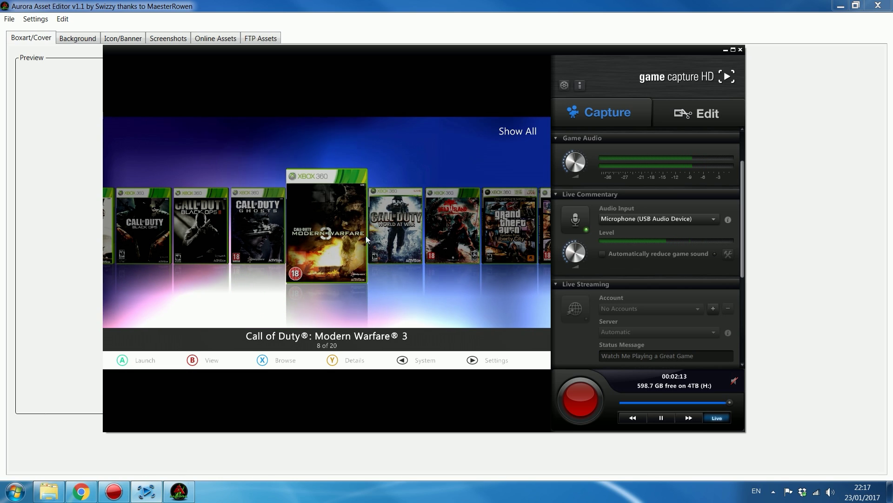
pyautogui.click(725, 50)
pyautogui.doubleClick(165, 5)
pyautogui.doubleClick(208, 26)
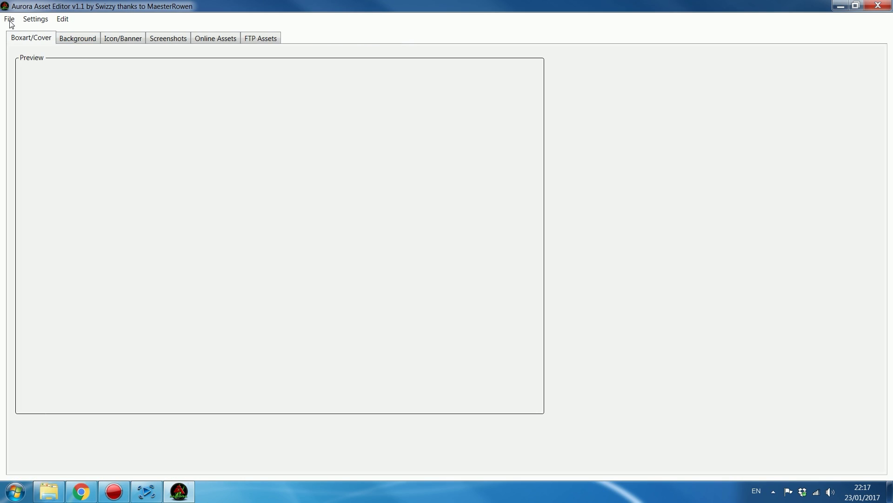
# Look through the Background, Icon/Banner, Screenshots and FTP tabs, ending on Online Assets
pyautogui.click(86, 38)
pyautogui.click(137, 39)
pyautogui.click(184, 36)
pyautogui.click(215, 38)
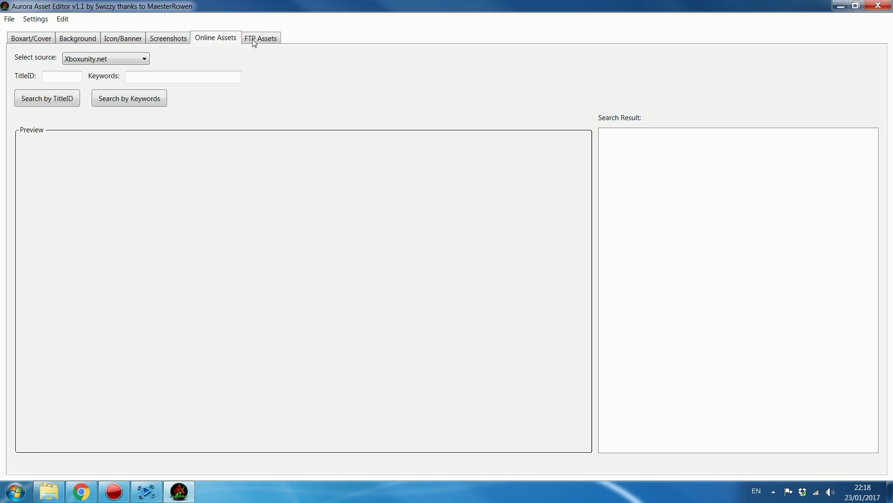
pyautogui.click(254, 39)
pyautogui.click(198, 37)
pyautogui.click(163, 41)
pyautogui.click(117, 37)
pyautogui.click(204, 38)
# Search Xboxunity.net for covers with the keyword 'WAW'
pyautogui.click(68, 74)
pyautogui.click(155, 75)
pyautogui.click(125, 58)
pyautogui.click(111, 58)
pyautogui.click(187, 77)
pyautogui.write('WAW')
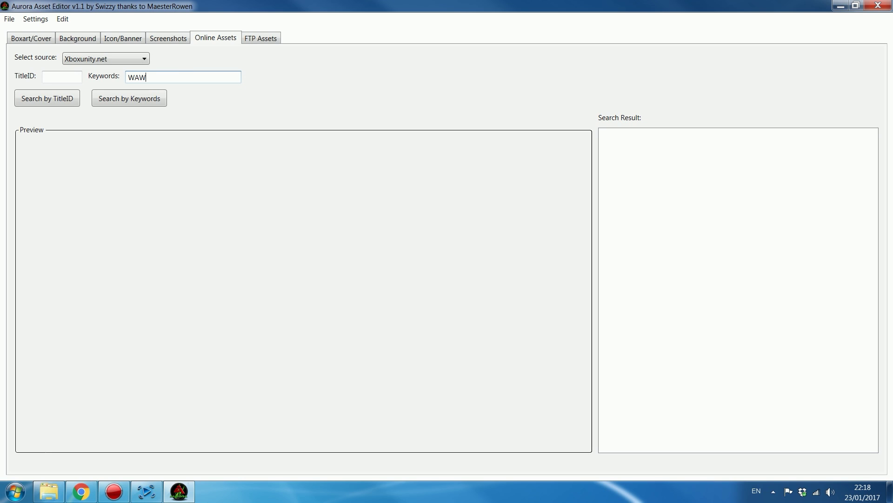
pyautogui.click(135, 97)
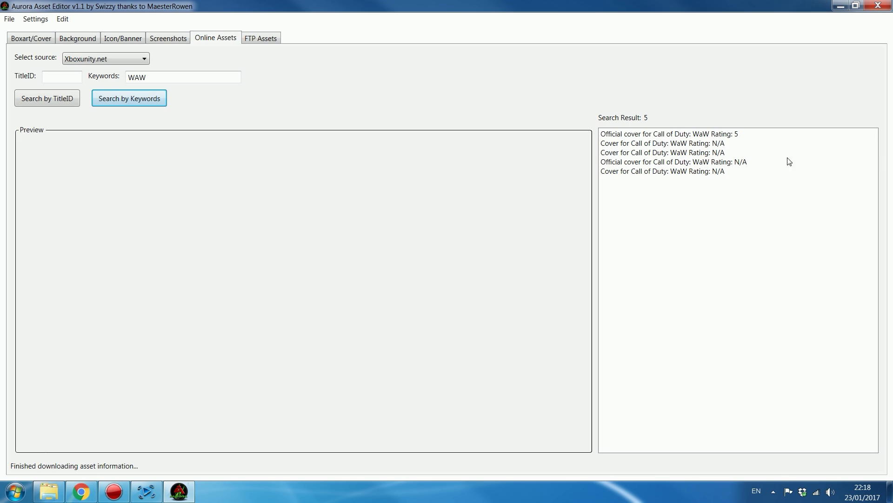
# Set the last World at War result, 'New Zombie Mode', as the game's cover
pyautogui.click(698, 134)
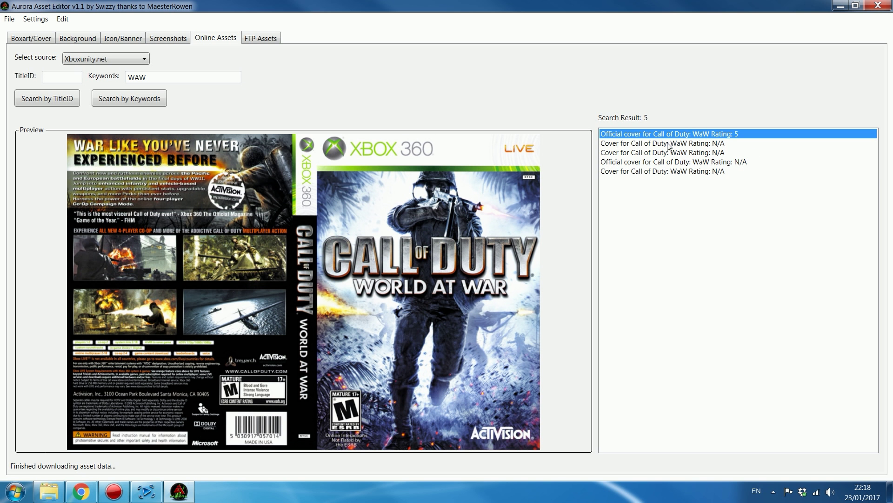
pyautogui.click(679, 173)
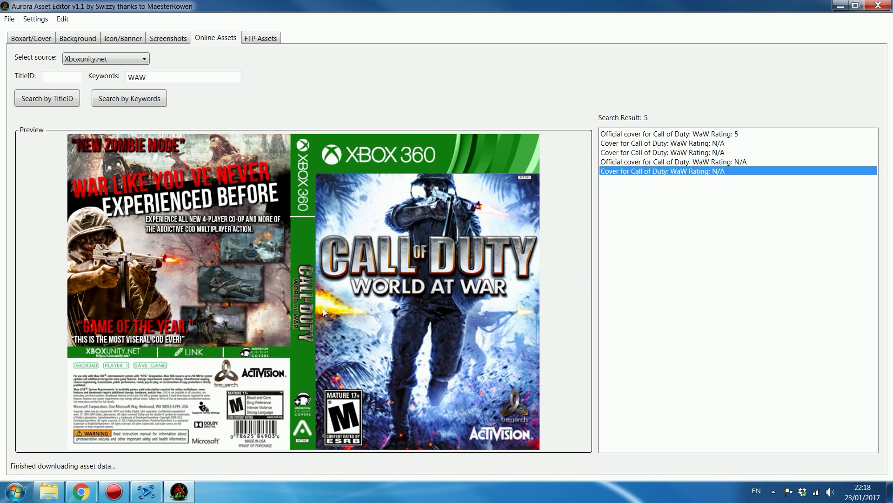
pyautogui.rightClick(285, 232)
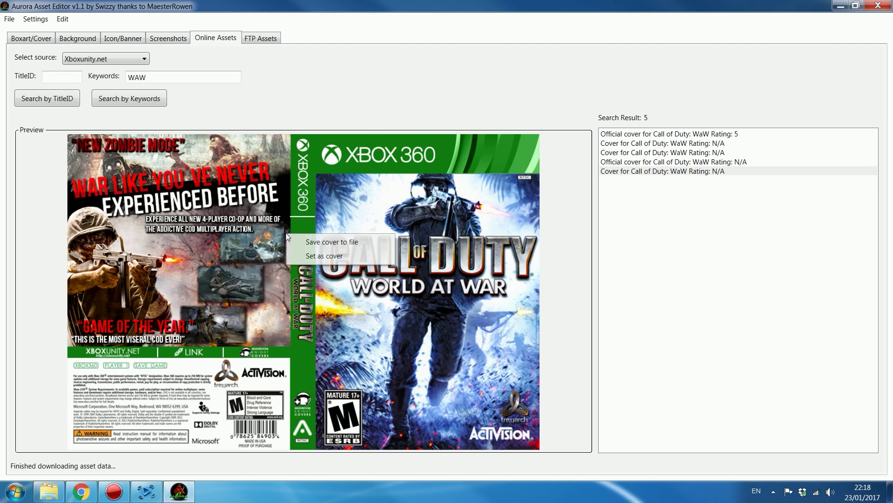
pyautogui.click(319, 257)
# Review the new cover and the other asset tabs, ending on Online Assets
pyautogui.click(39, 40)
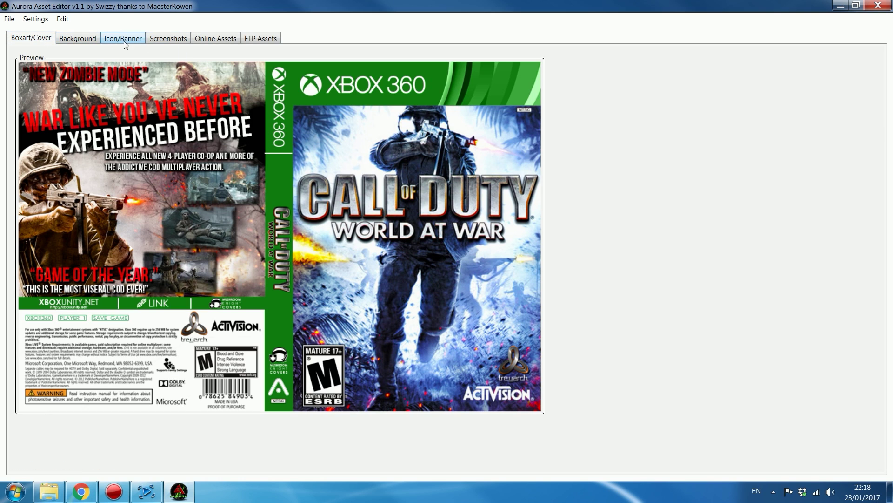
pyautogui.click(141, 41)
pyautogui.click(170, 42)
pyautogui.click(215, 42)
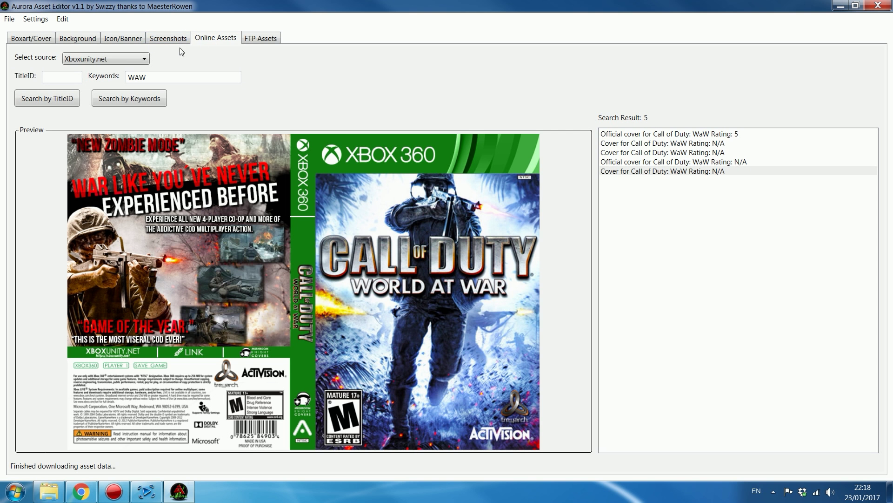
pyautogui.click(78, 39)
pyautogui.click(112, 39)
pyautogui.click(160, 40)
pyautogui.click(202, 42)
# Switch the asset source to Xbox.com and bring Chrome forward
pyautogui.click(90, 60)
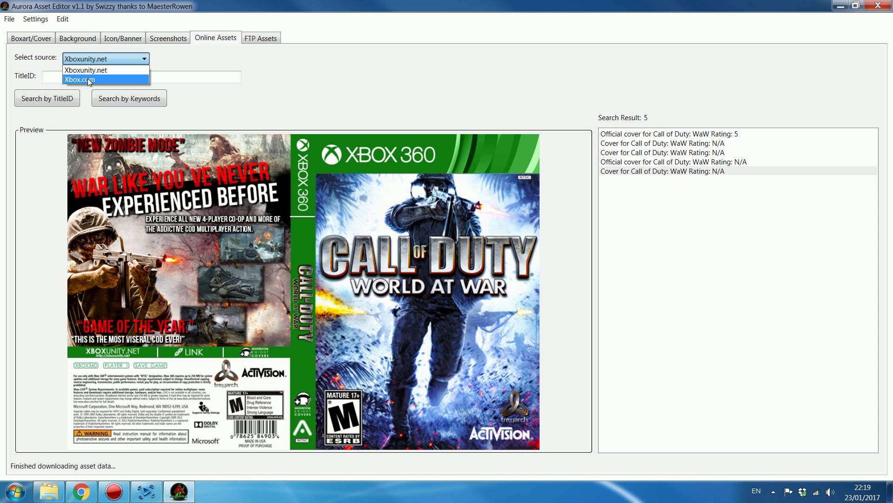
pyautogui.click(88, 80)
pyautogui.click(61, 79)
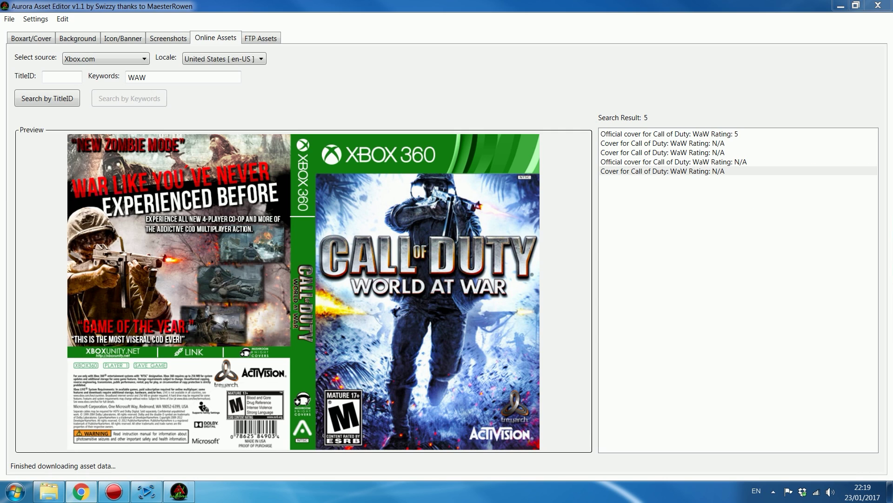
pyautogui.click(80, 492)
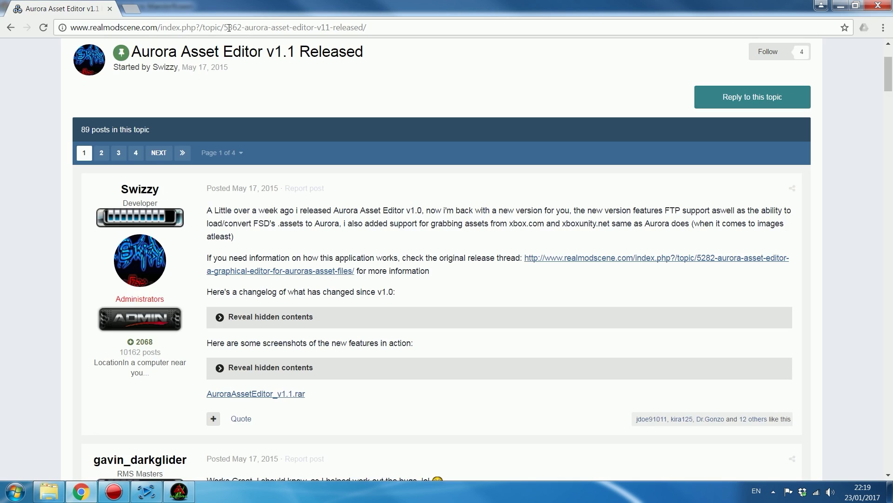
# Search xboxunity.net for 'WAW' and select the title ID 4156081C
pyautogui.click(227, 27)
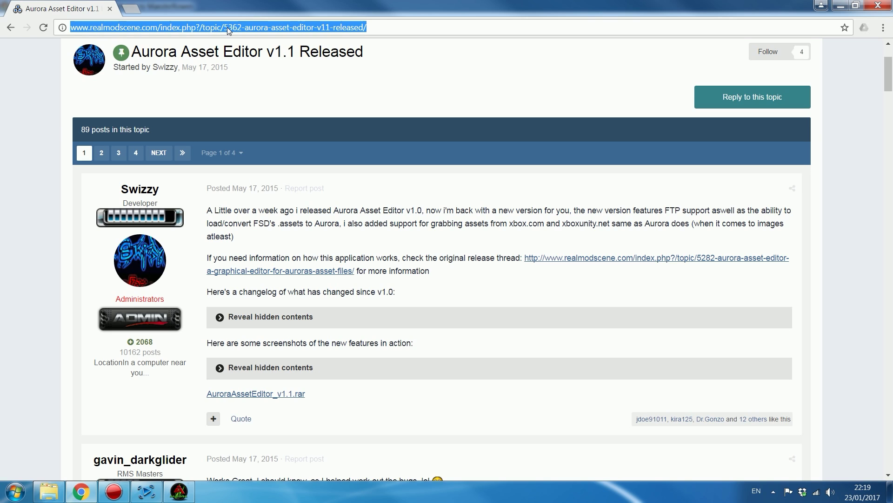
pyautogui.write('xboxunity.net')
pyautogui.press('Return')
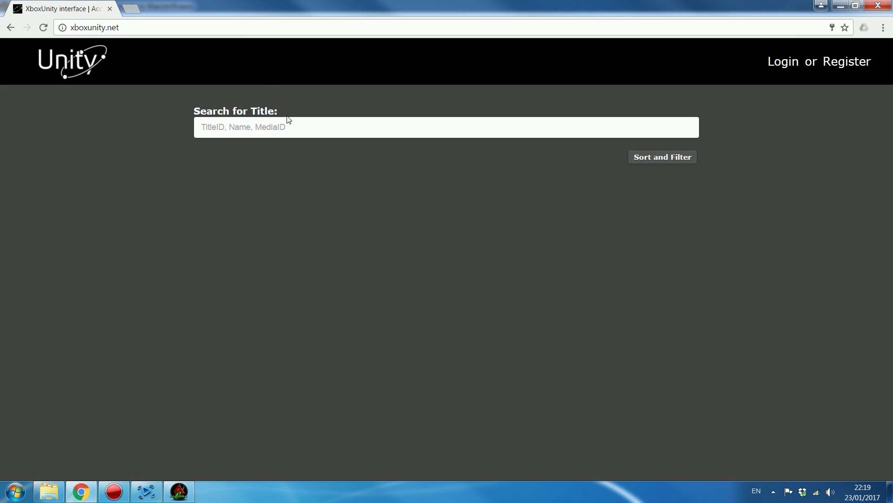
pyautogui.click(297, 127)
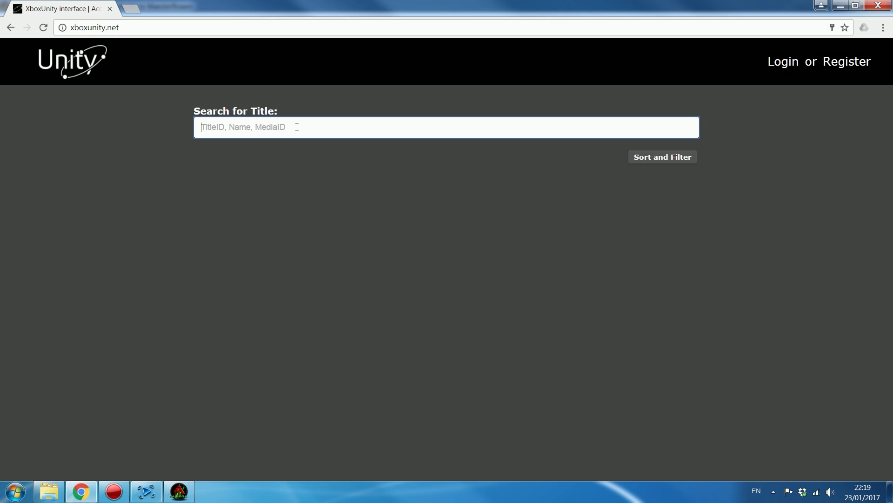
pyautogui.write('WAW')
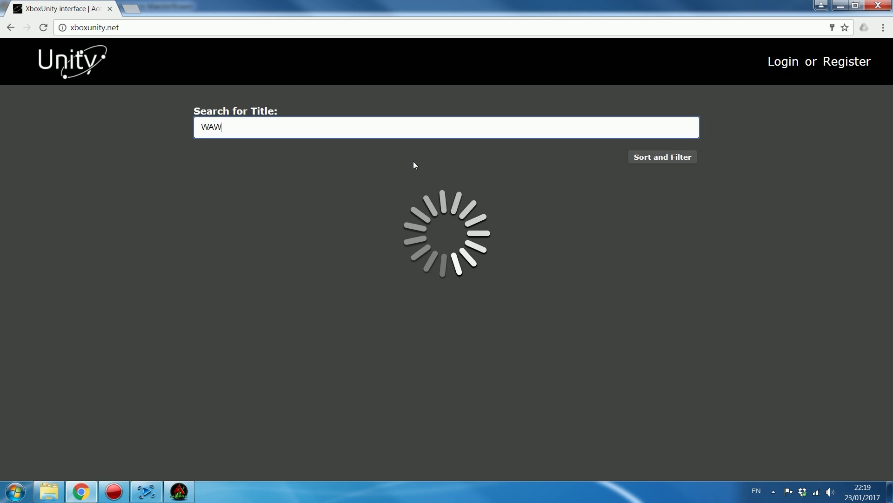
pyautogui.moveTo(283, 200); pyautogui.dragTo(323, 200)
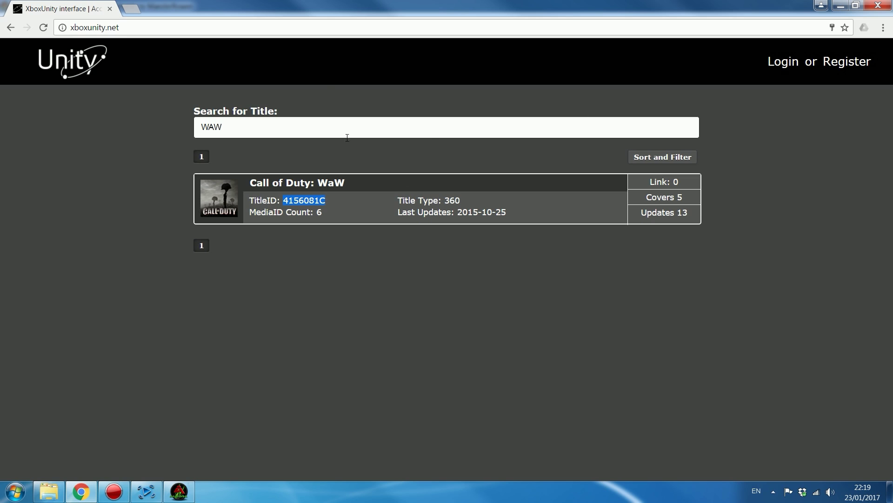
pyautogui.click(840, 5)
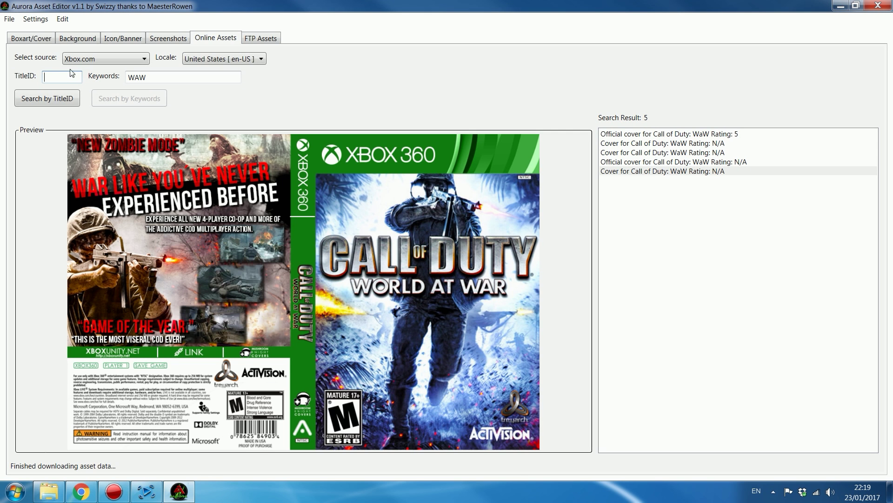
# Search Xbox.com by title ID 4156081C and set the official World at War artwork as background
pyautogui.write('4156081C')
pyautogui.click(48, 100)
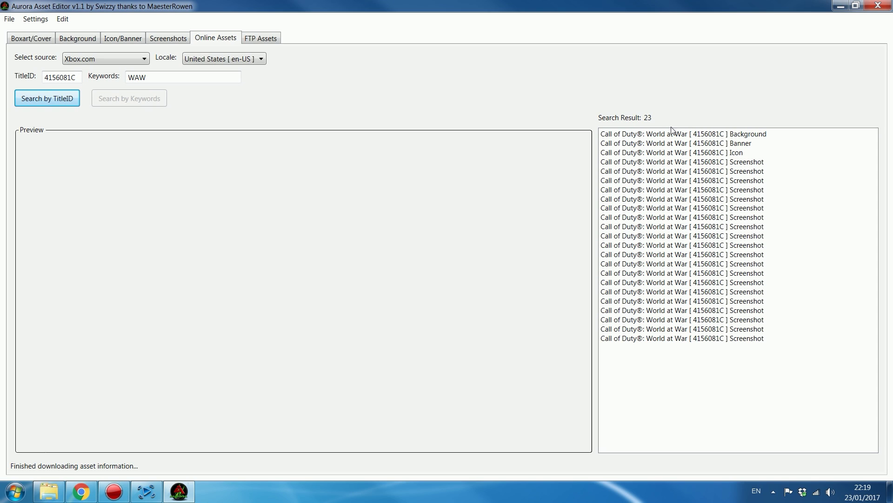
pyautogui.click(686, 134)
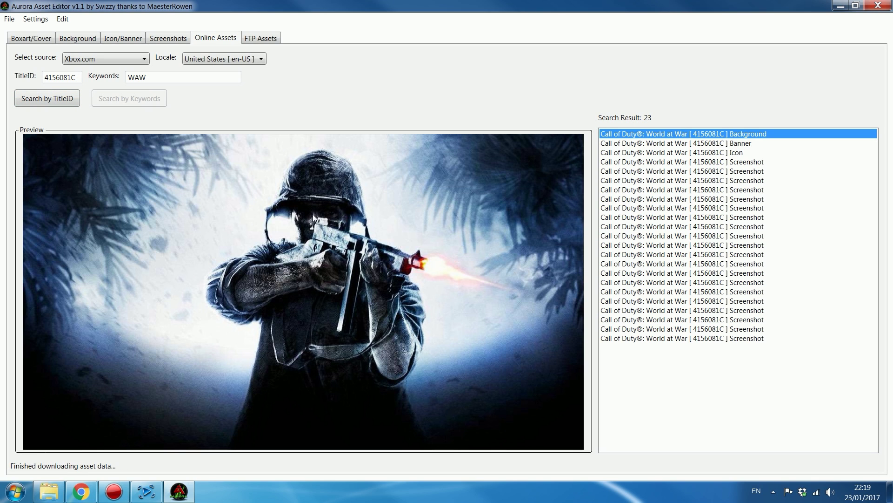
pyautogui.rightClick(313, 214)
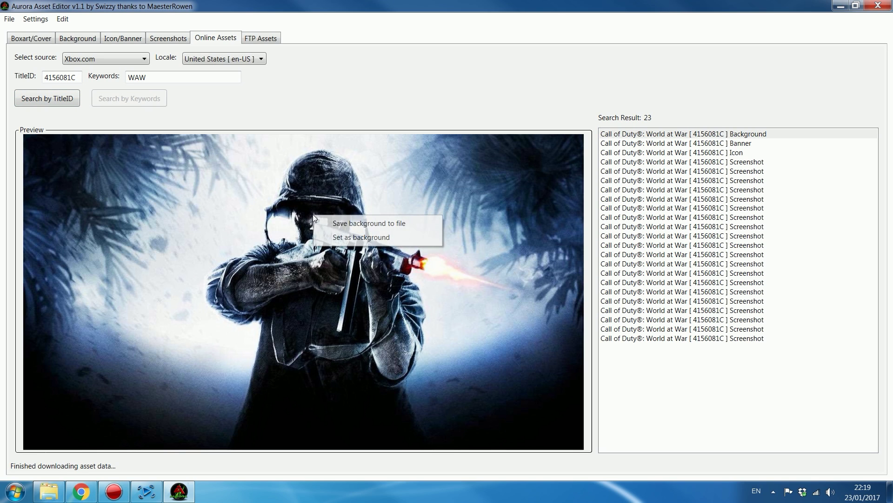
pyautogui.click(420, 235)
pyautogui.click(71, 41)
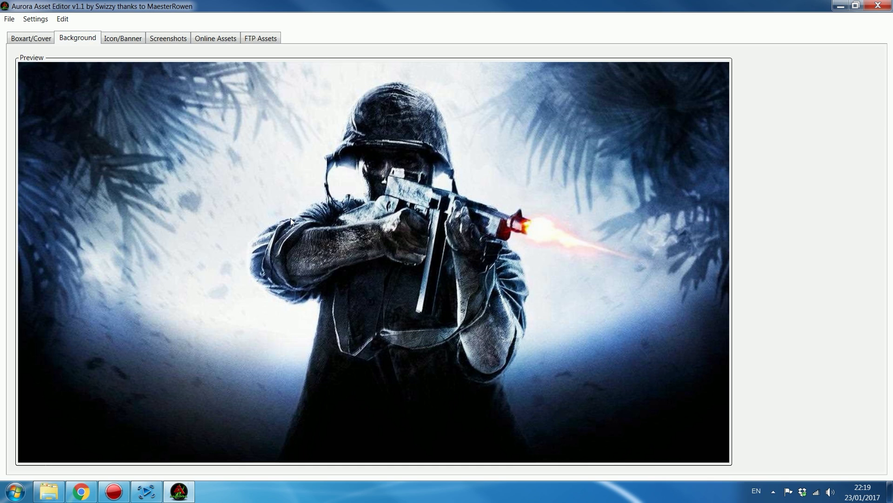
# Load example_background.png from disk as the new background image
pyautogui.rightClick(228, 138)
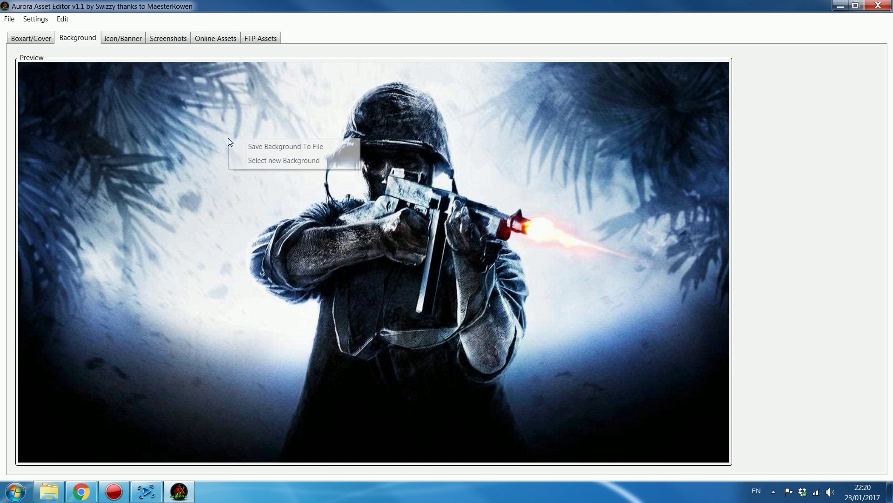
pyautogui.click(295, 163)
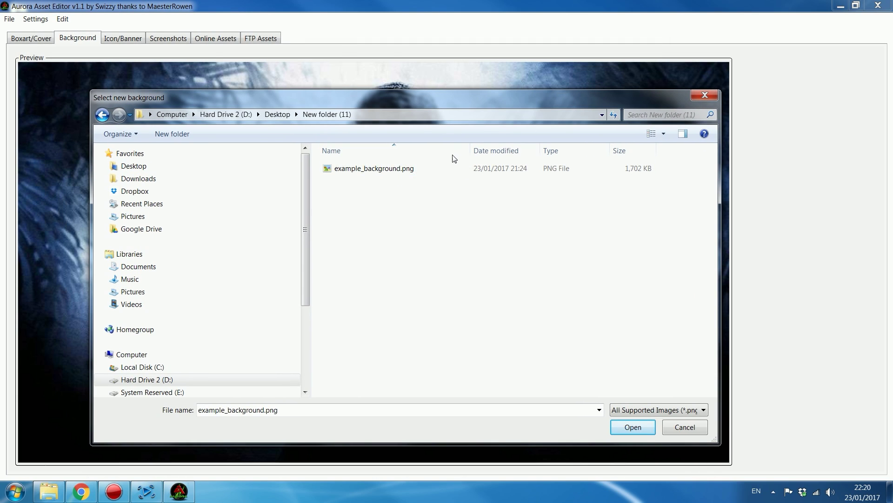
pyautogui.click(426, 172)
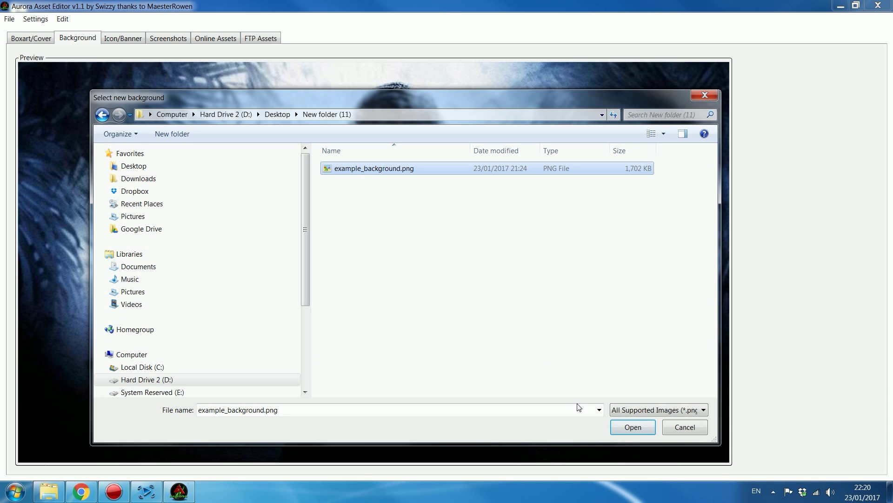
pyautogui.click(631, 429)
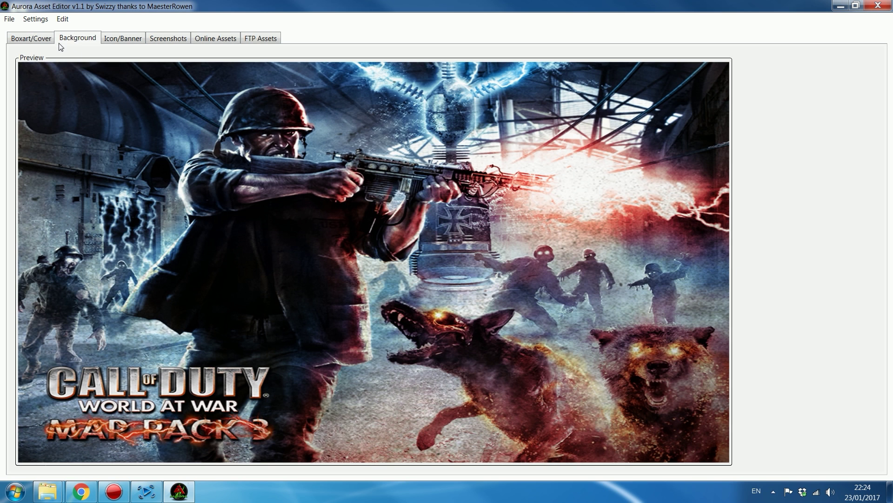
# Check the Screenshots, Online Assets and Background tabs, ending on the empty Icon/Banner view
pyautogui.click(135, 40)
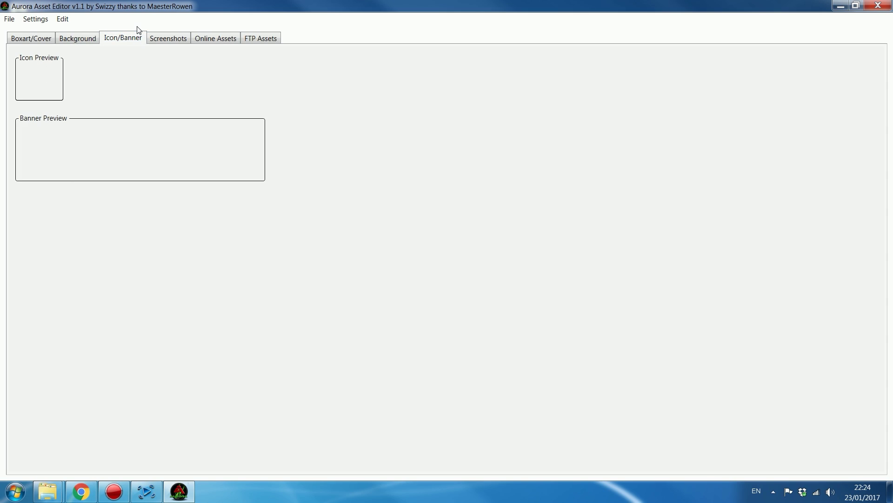
pyautogui.click(151, 39)
pyautogui.click(235, 38)
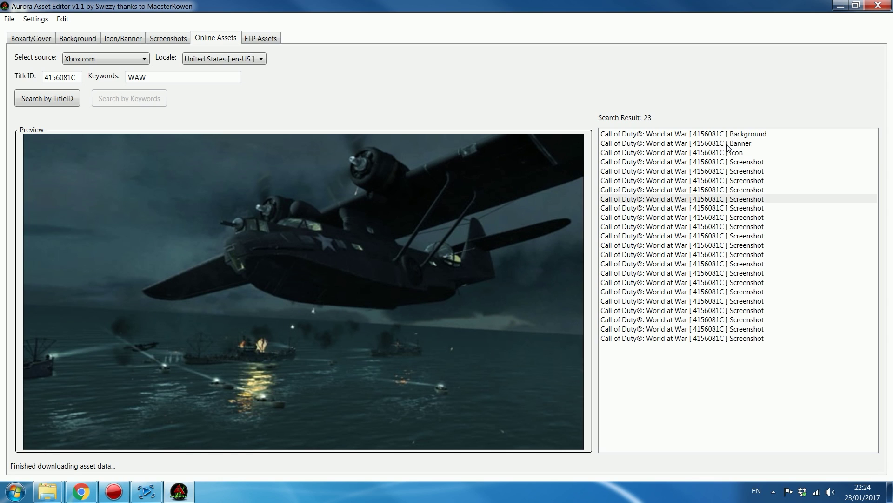
pyautogui.click(73, 39)
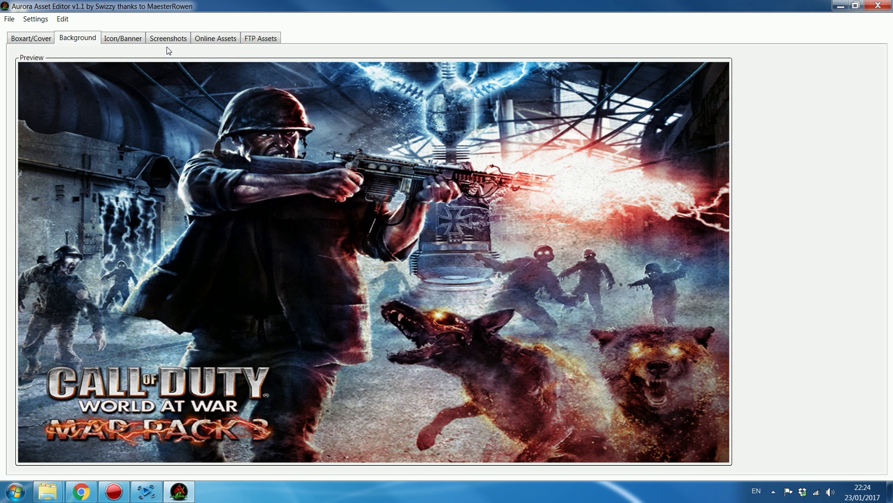
pyautogui.click(116, 39)
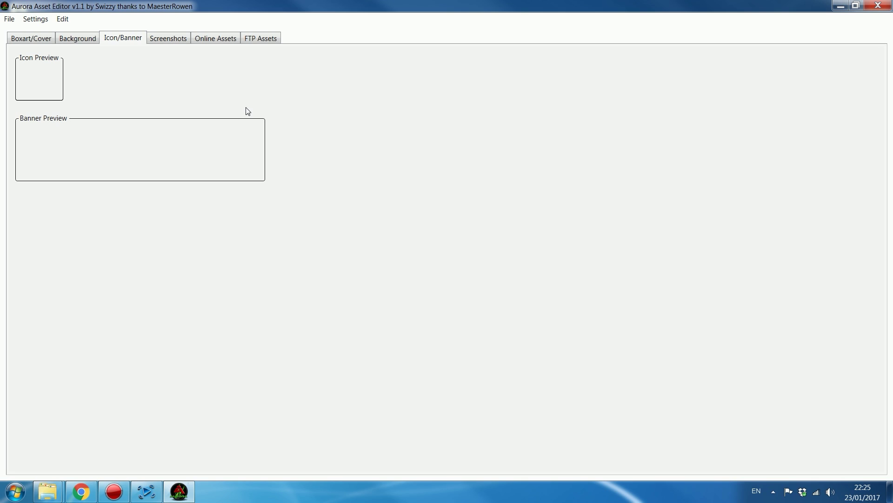
# Set the online WaW banner and icon results as the game's banner and icon
pyautogui.click(228, 38)
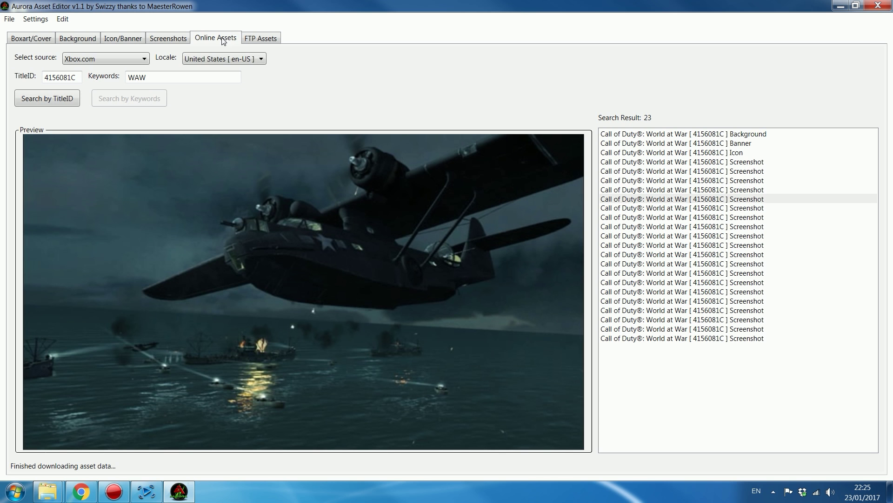
pyautogui.click(720, 148)
pyautogui.rightClick(353, 289)
pyautogui.click(383, 313)
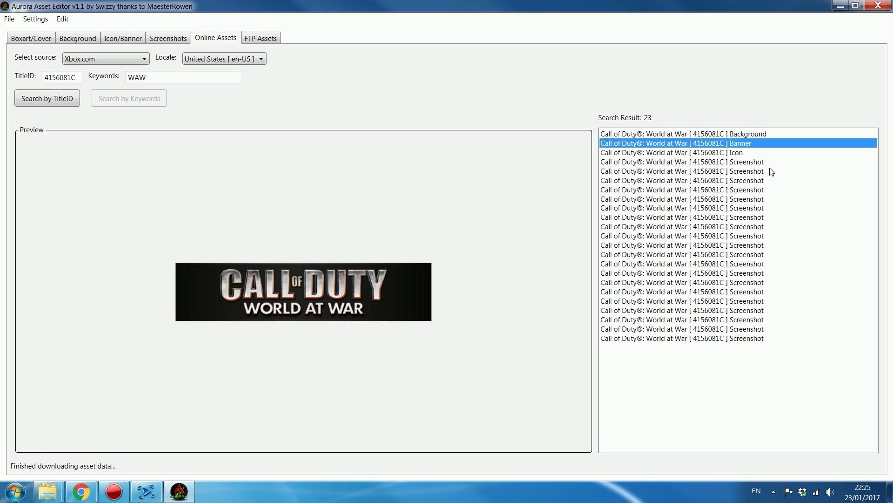
pyautogui.click(703, 153)
pyautogui.rightClick(308, 288)
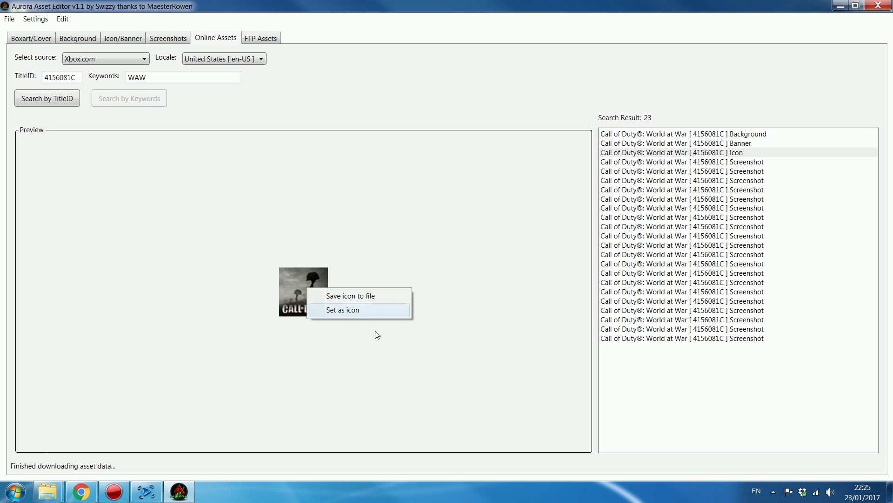
pyautogui.click(350, 310)
# Add three consecutive World at War screenshot results as new screenshots
pyautogui.click(714, 161)
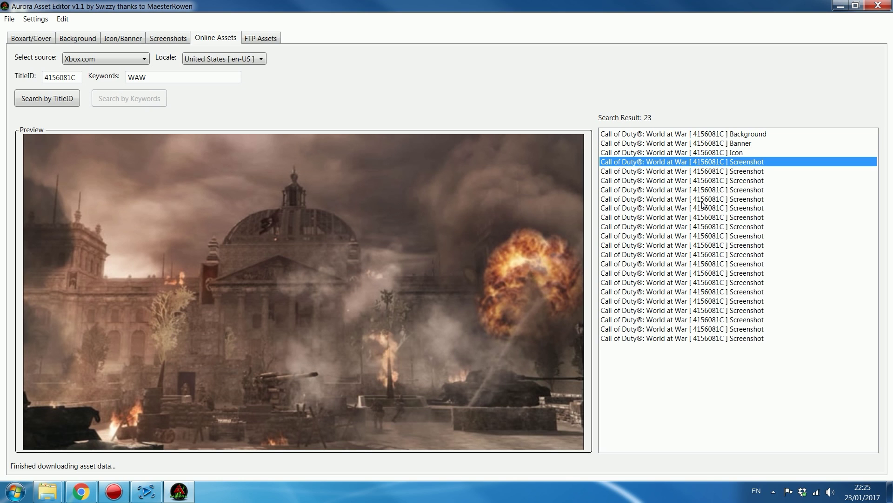
pyautogui.rightClick(345, 239)
pyautogui.click(378, 275)
pyautogui.press('Down')
pyautogui.rightClick(366, 251)
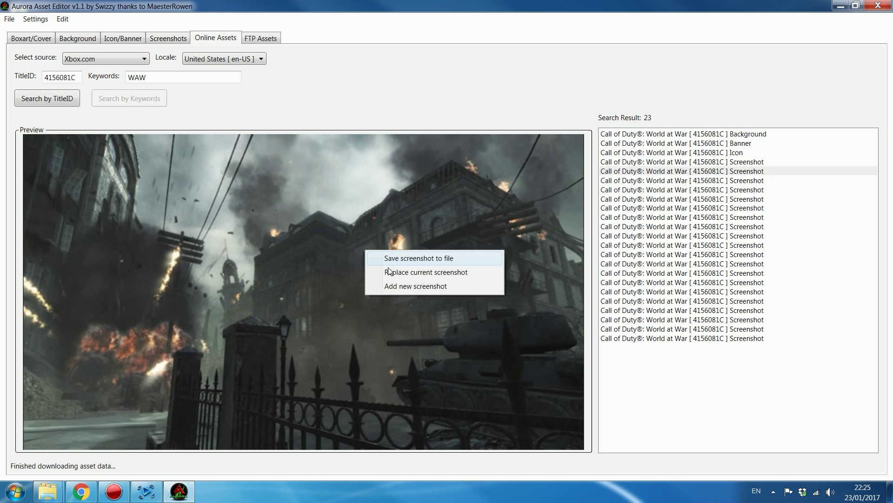
pyautogui.click(404, 292)
pyautogui.press('Down')
pyautogui.rightClick(397, 246)
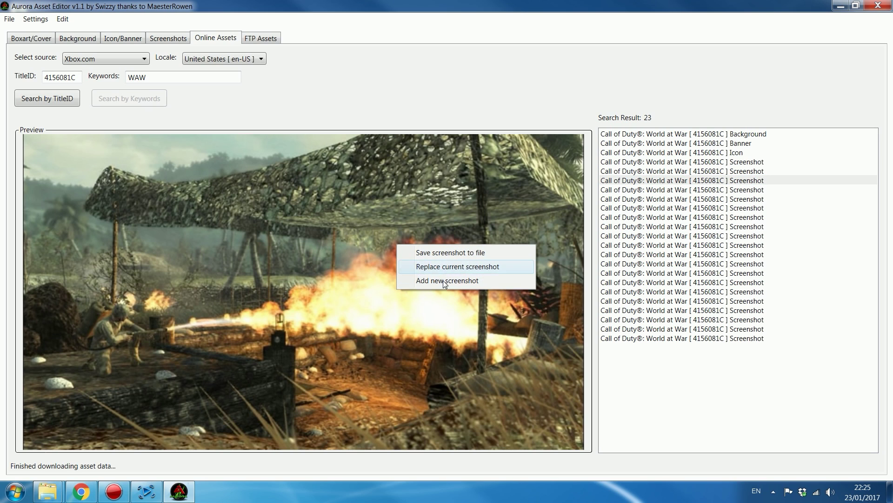
pyautogui.click(445, 281)
pyautogui.click(168, 38)
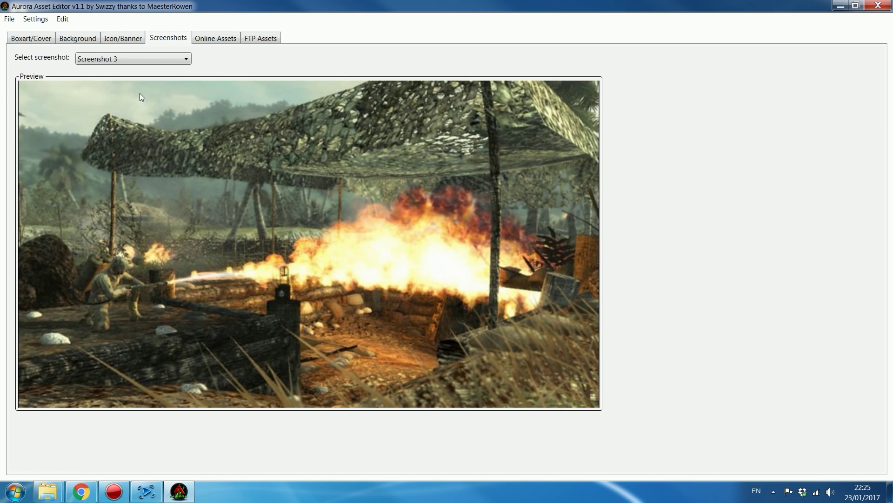
# Check the assigned background, icon, banner and screenshots, finishing on the World at War cover
pyautogui.click(84, 37)
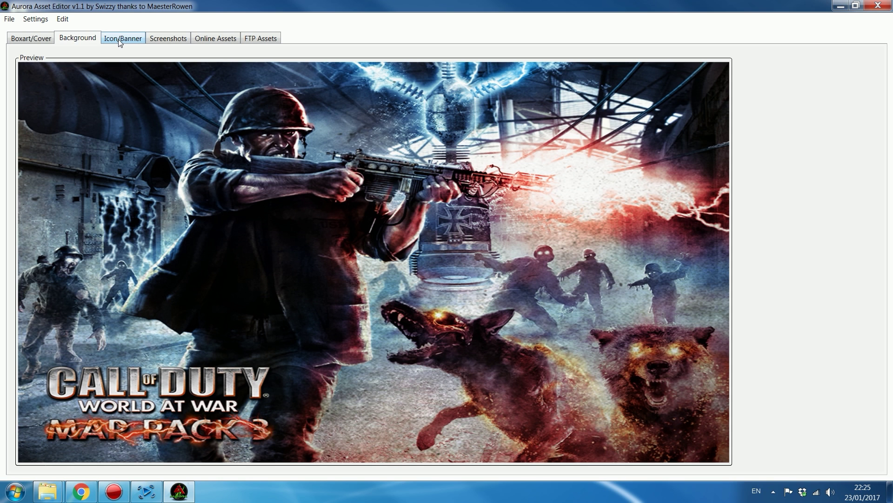
pyautogui.click(120, 41)
pyautogui.click(201, 39)
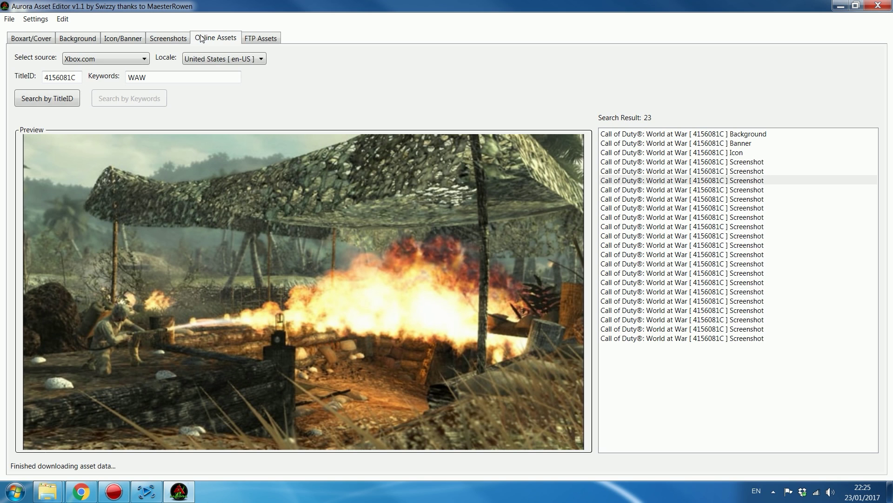
pyautogui.click(168, 38)
pyautogui.click(42, 38)
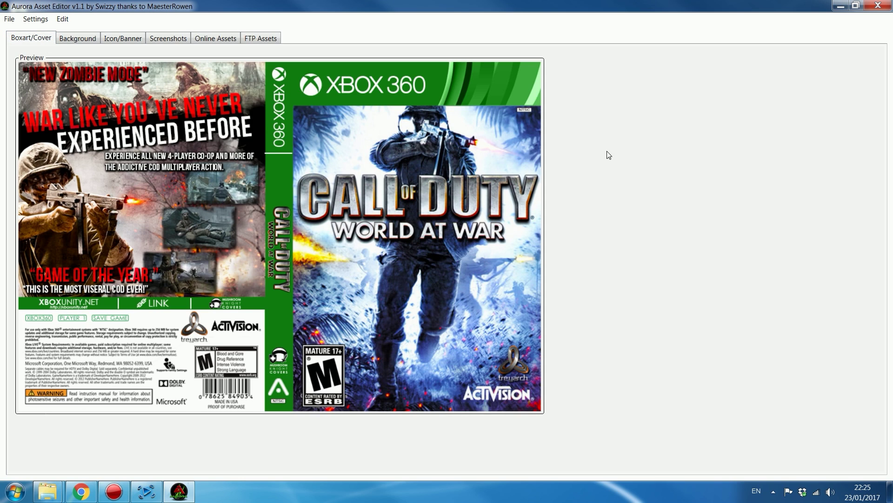